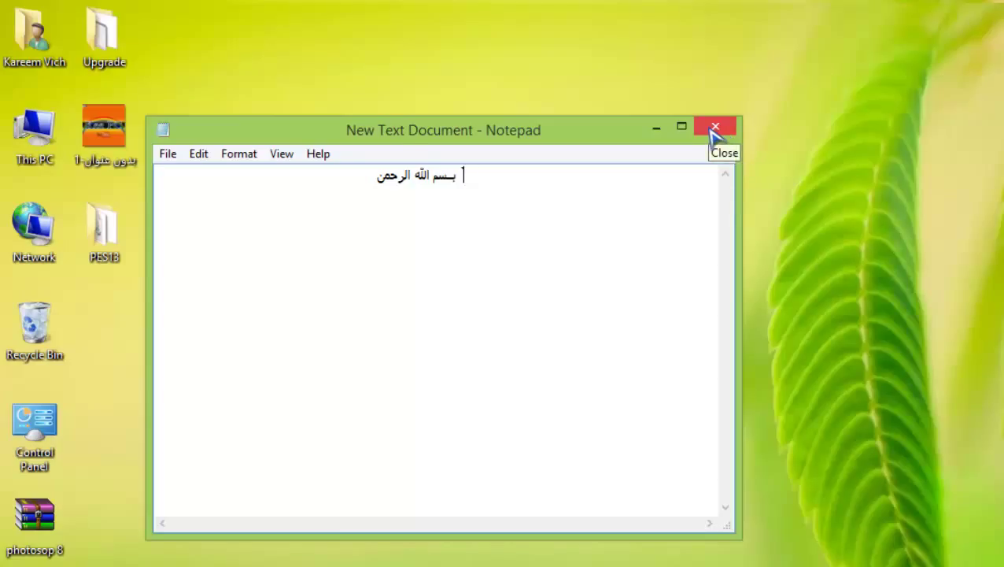
Close the text document and save its changes as an ANSI file, accepting the loss of the Unicode characters.
click(714, 127)
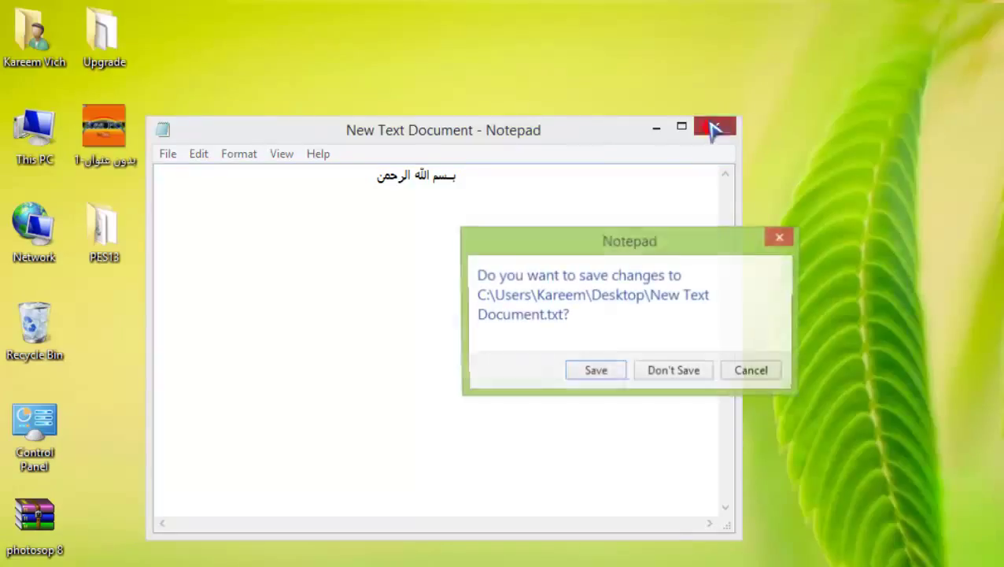
click(595, 373)
drag(539, 277, 579, 268)
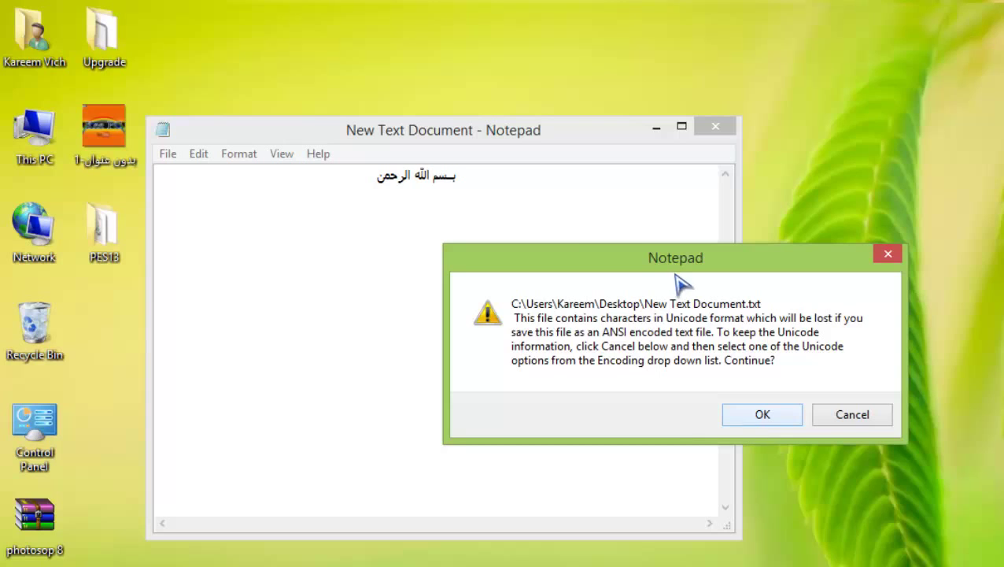
drag(682, 282, 533, 206)
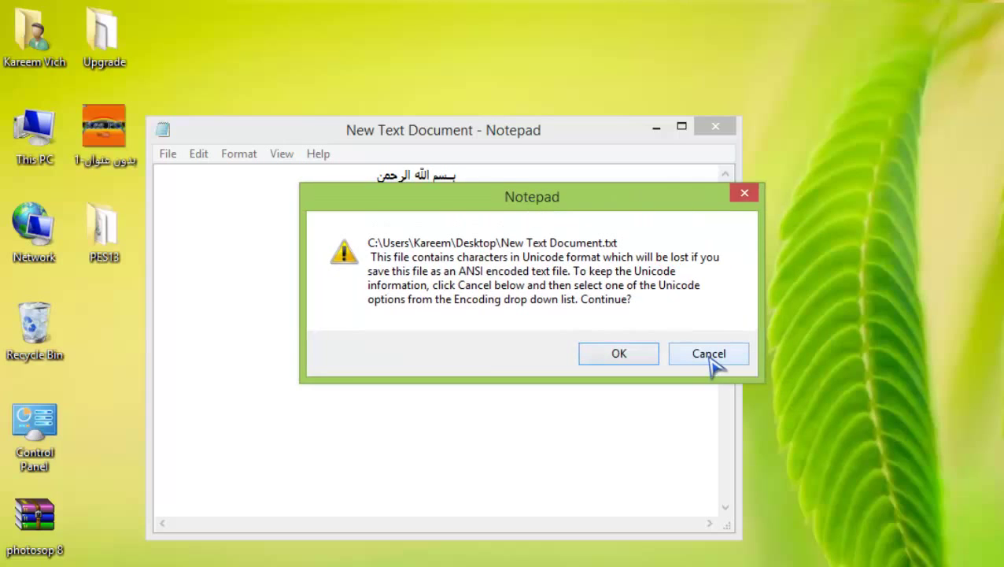
click(620, 353)
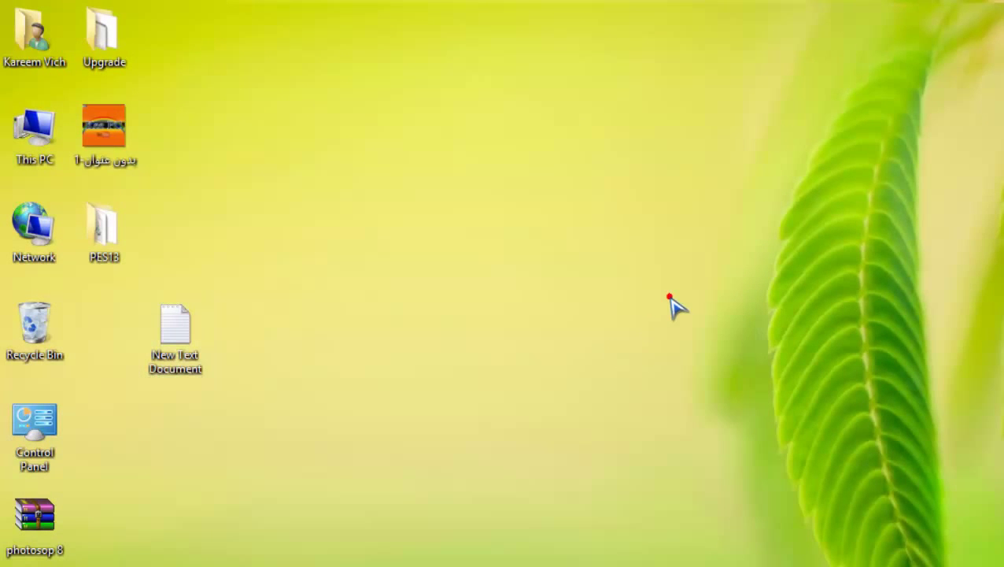
Move the New Text Document icon directly below PES13 on the desktop and reopen the file.
drag(158, 333, 96, 332)
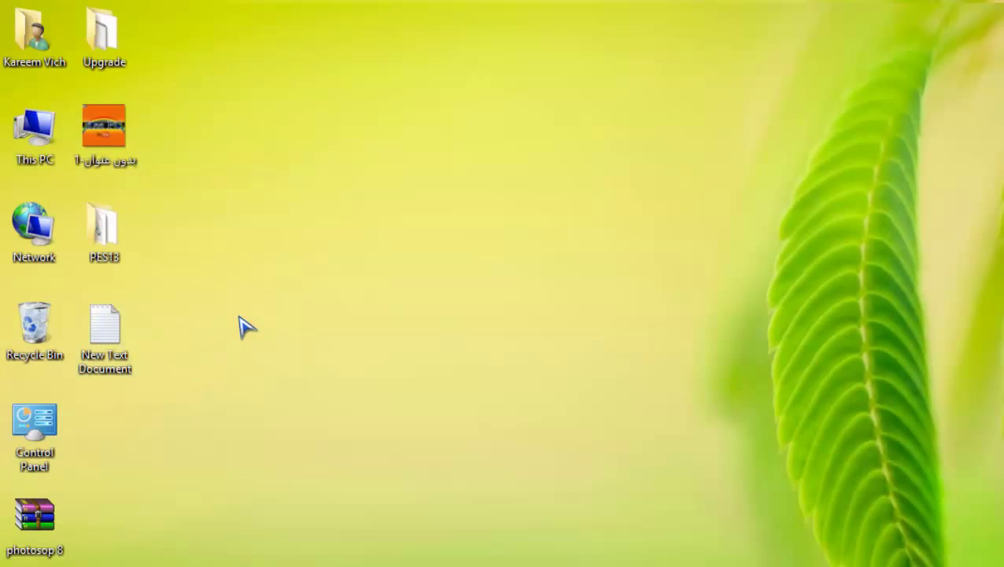
click(361, 401)
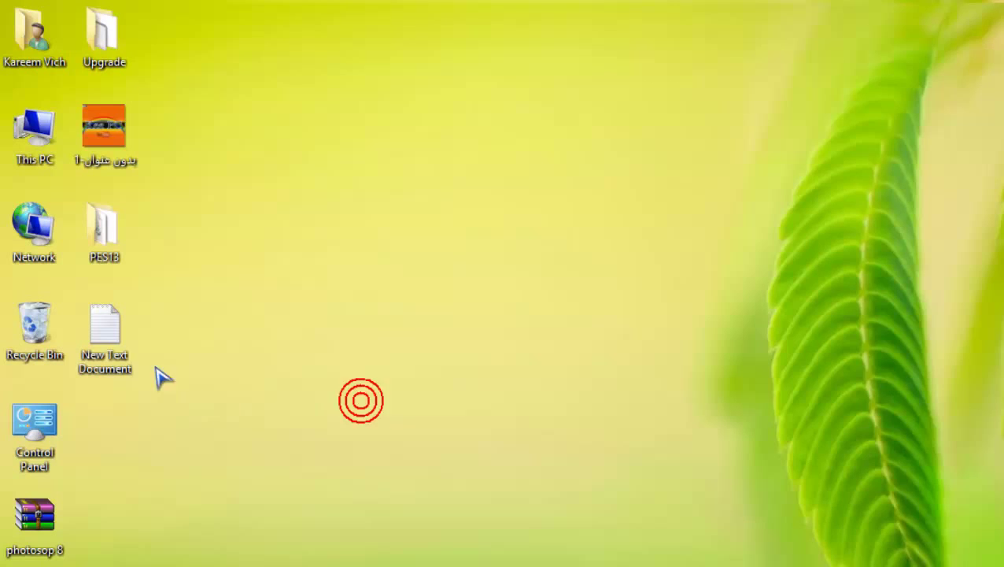
double_click(98, 335)
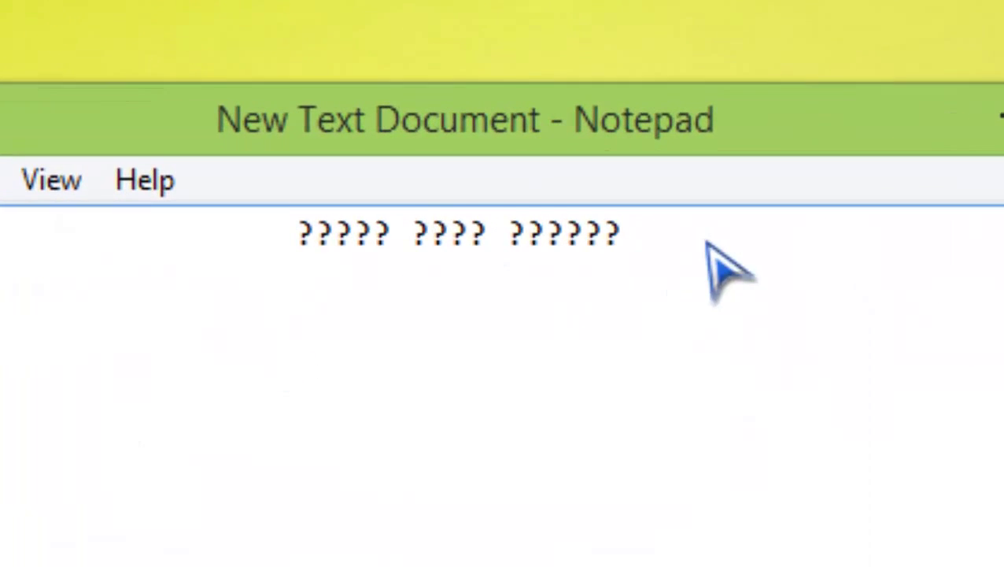
Check how the saved line of text displays in the reopened document and close it.
drag(707, 245, 178, 242)
drag(284, 244, 628, 246)
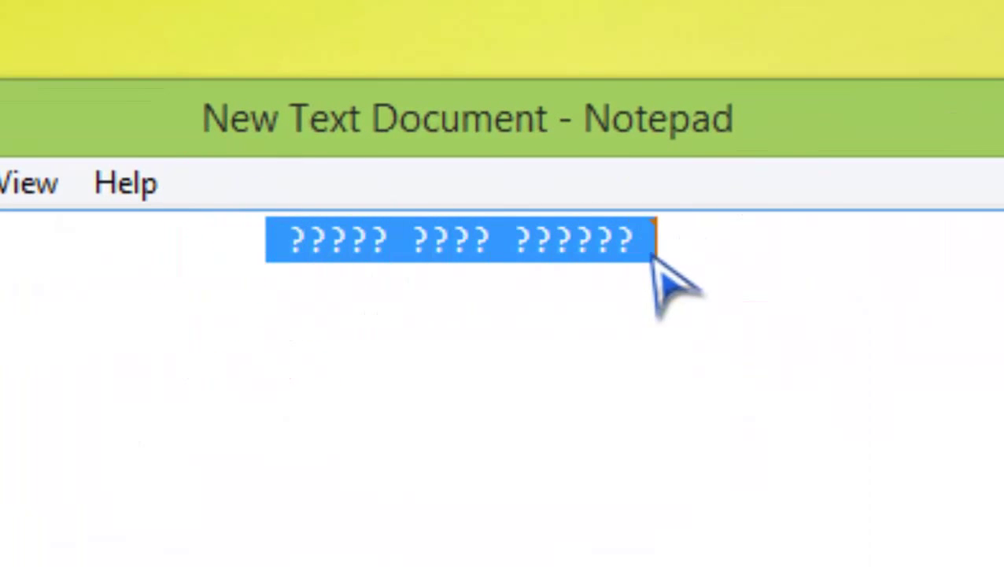
click(713, 354)
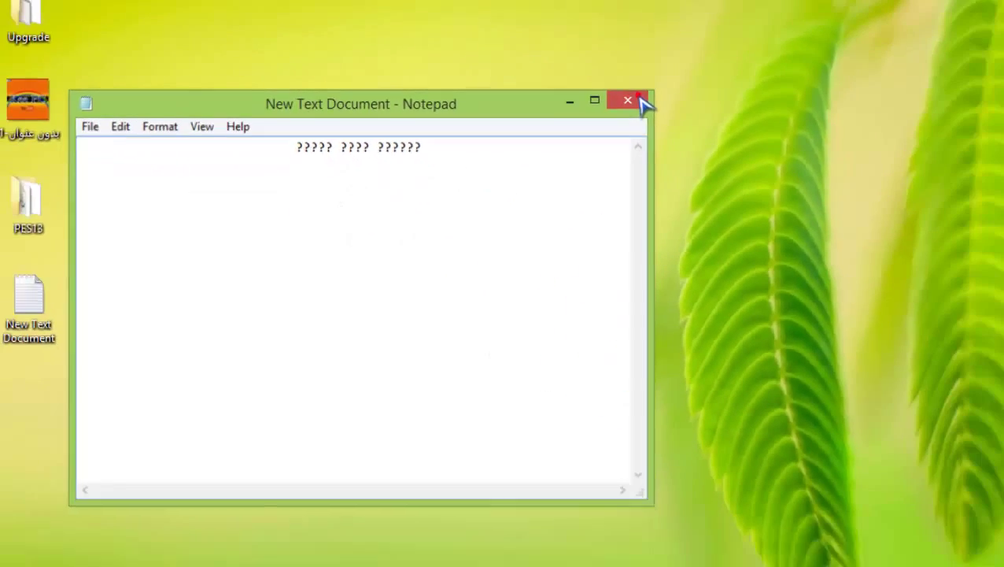
click(627, 101)
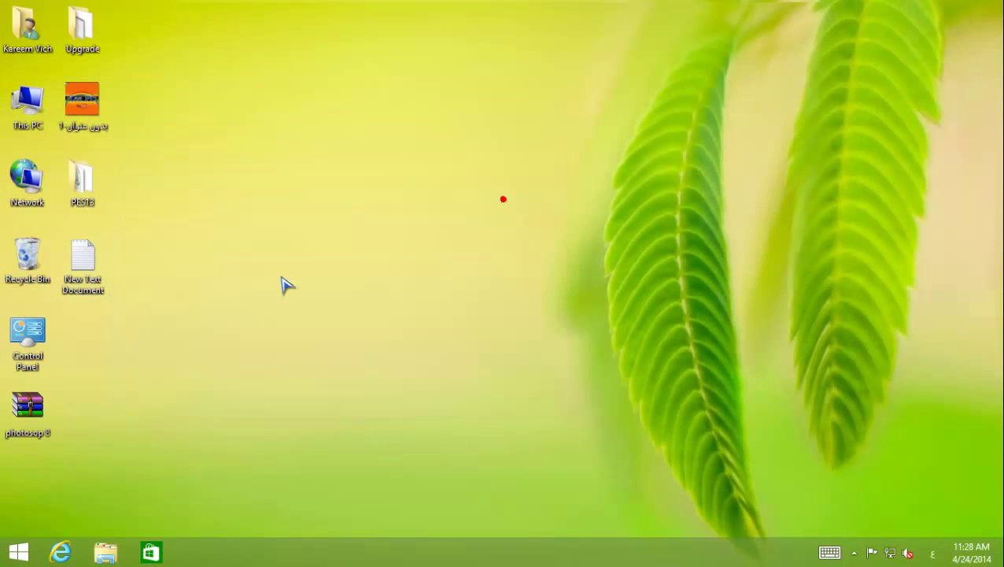
Delete the New Text Document file from the desktop.
click(44, 316)
key(Delete)
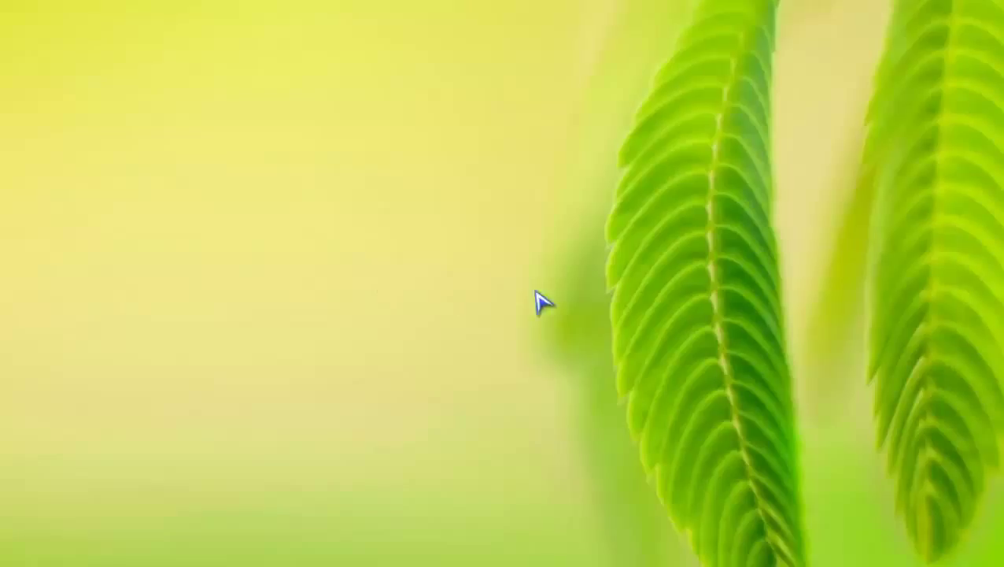
Place the Control Panel icon on an open area of the desktop and open Control Panel.
drag(580, 272, 339, 459)
drag(587, 262, 347, 410)
drag(529, 331, 512, 201)
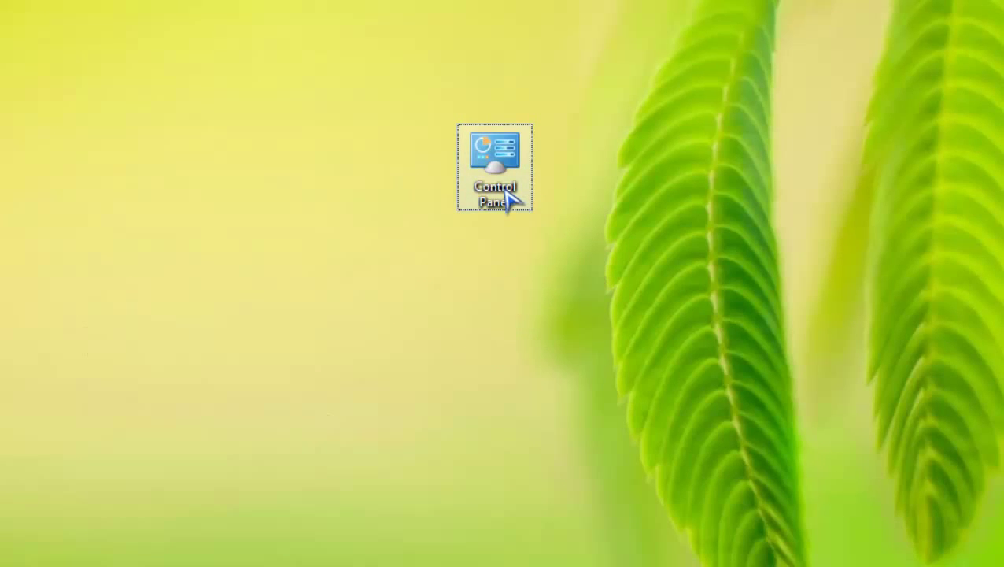
double_click(510, 199)
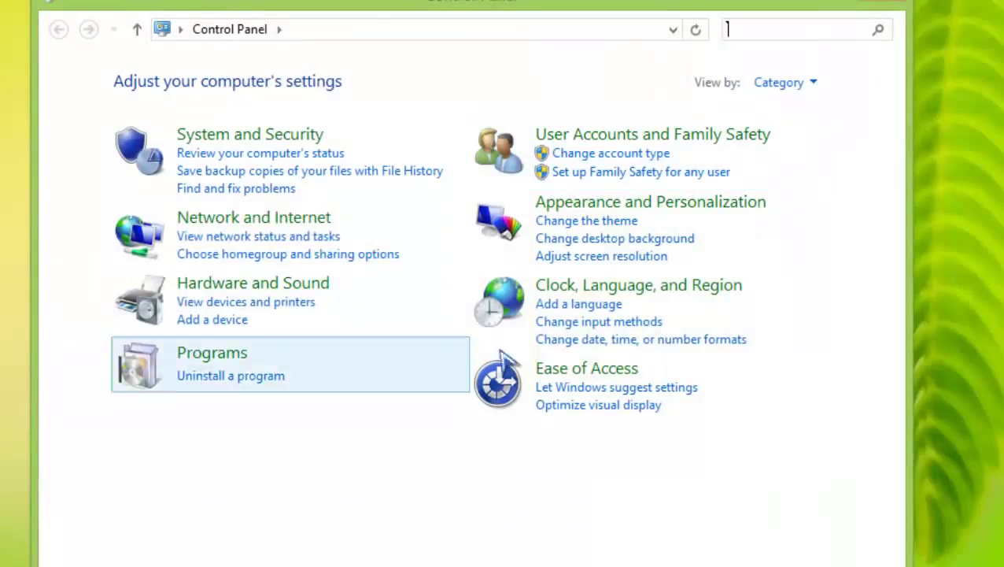
Switch the Control Panel view from categories to Large icons.
click(779, 84)
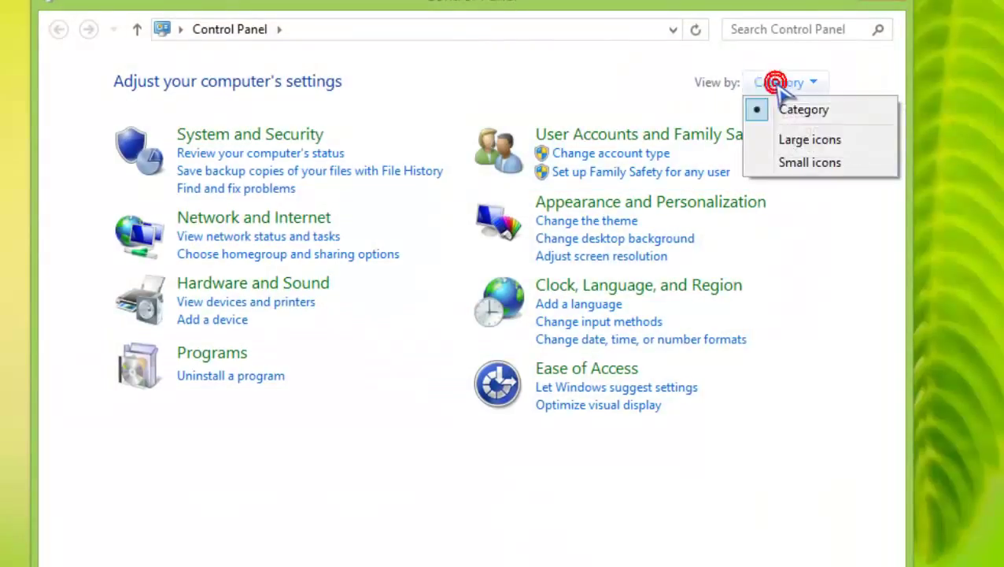
click(809, 140)
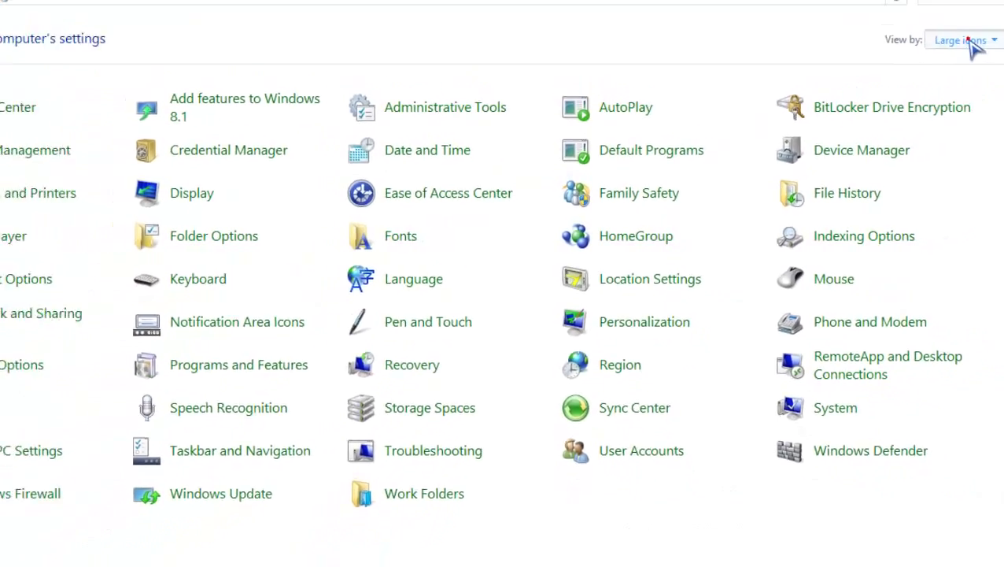
click(974, 46)
click(692, 46)
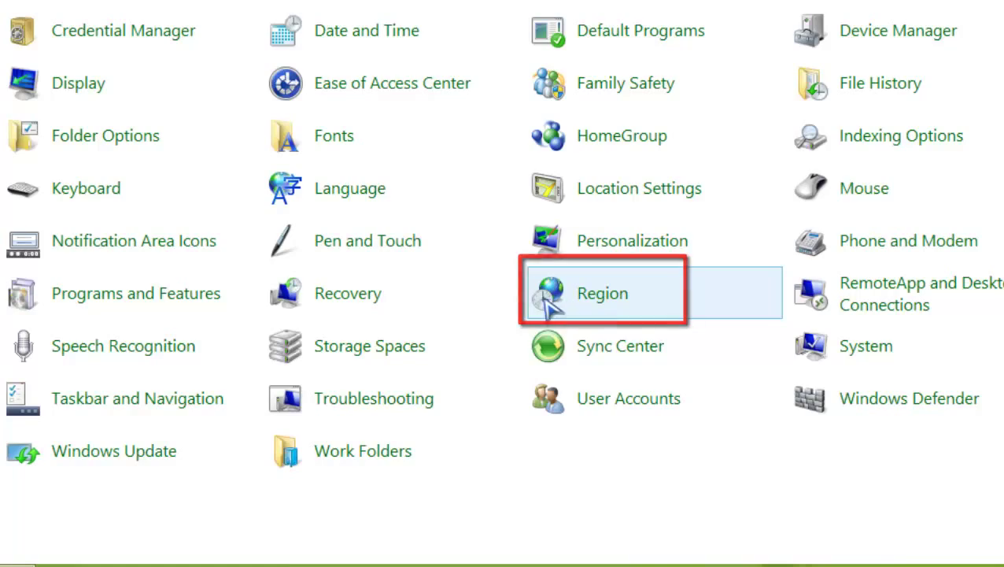
Open the Region settings and move the dialog toward the middle of the Control Panel window.
click(598, 288)
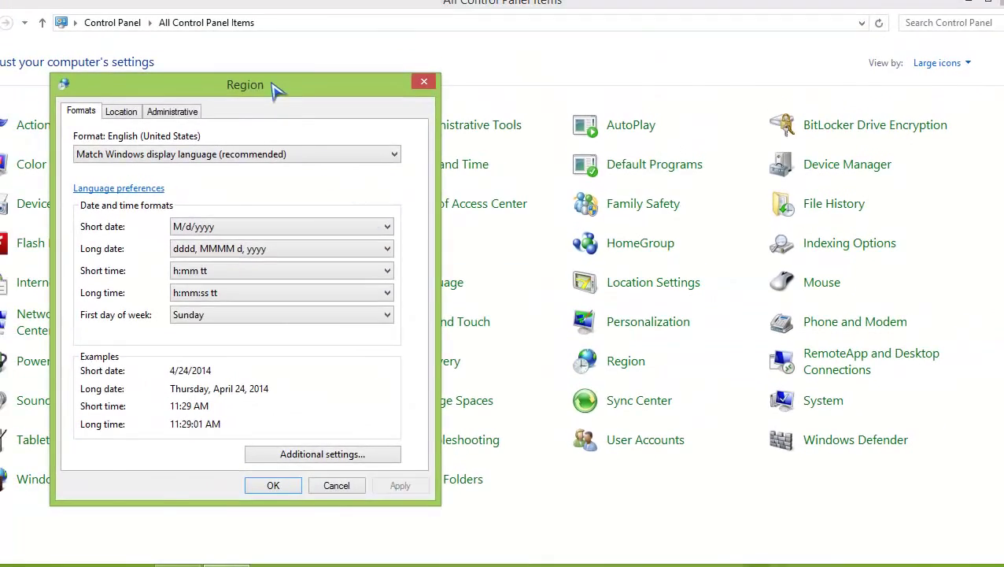
drag(270, 82, 560, 69)
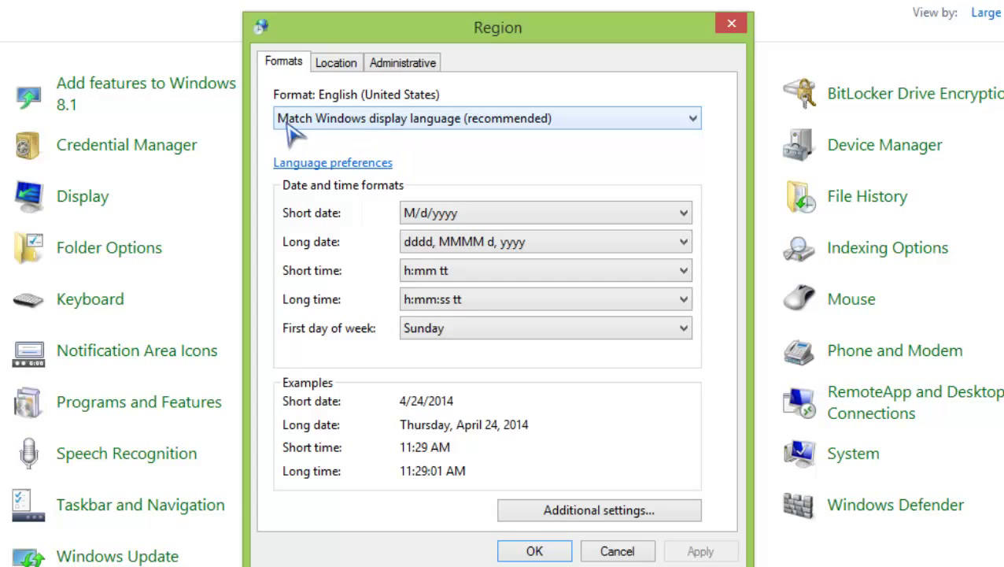
Set the regional format to Hungarian (Hungary).
click(362, 120)
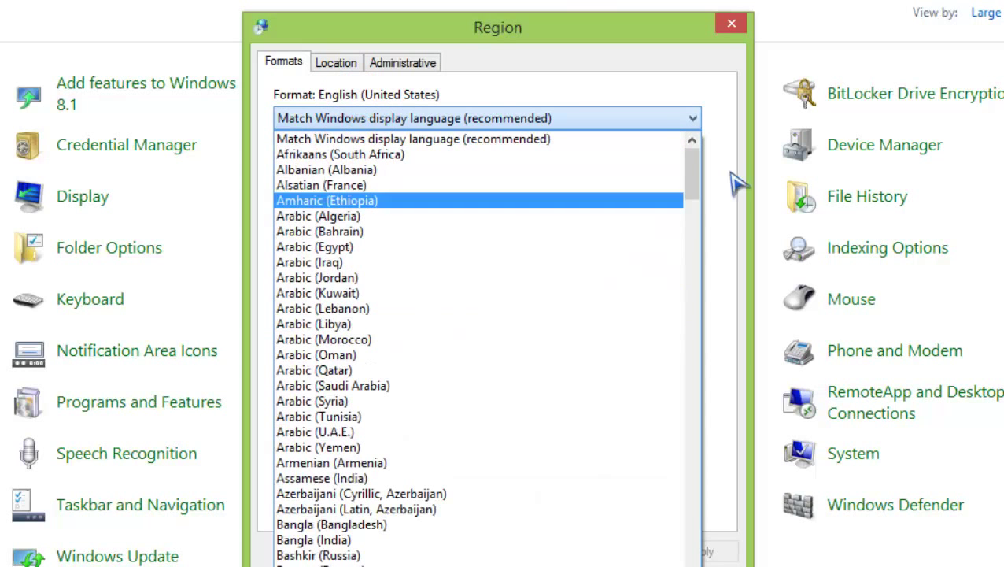
drag(701, 180, 701, 228)
click(572, 358)
click(478, 116)
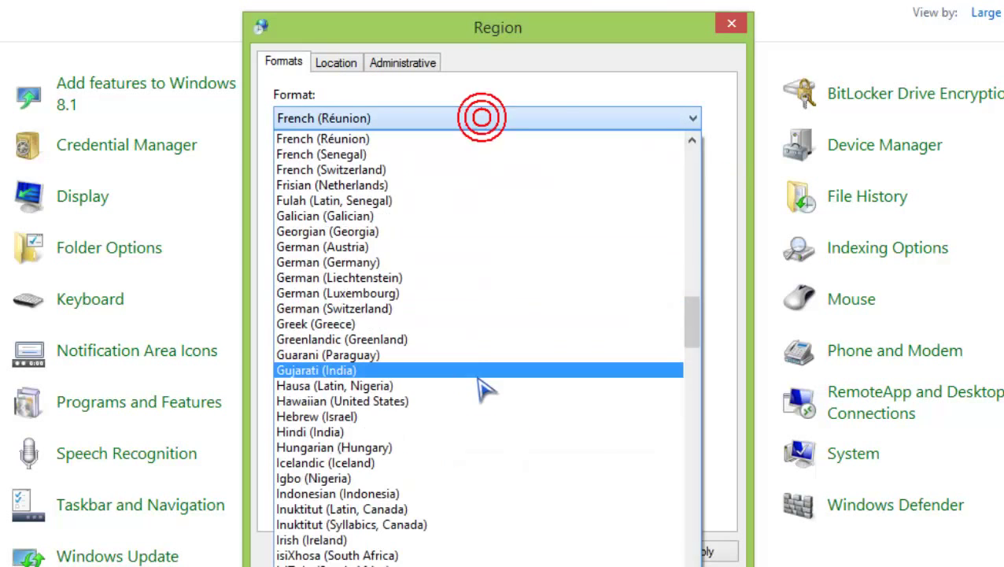
click(475, 363)
click(445, 117)
click(441, 216)
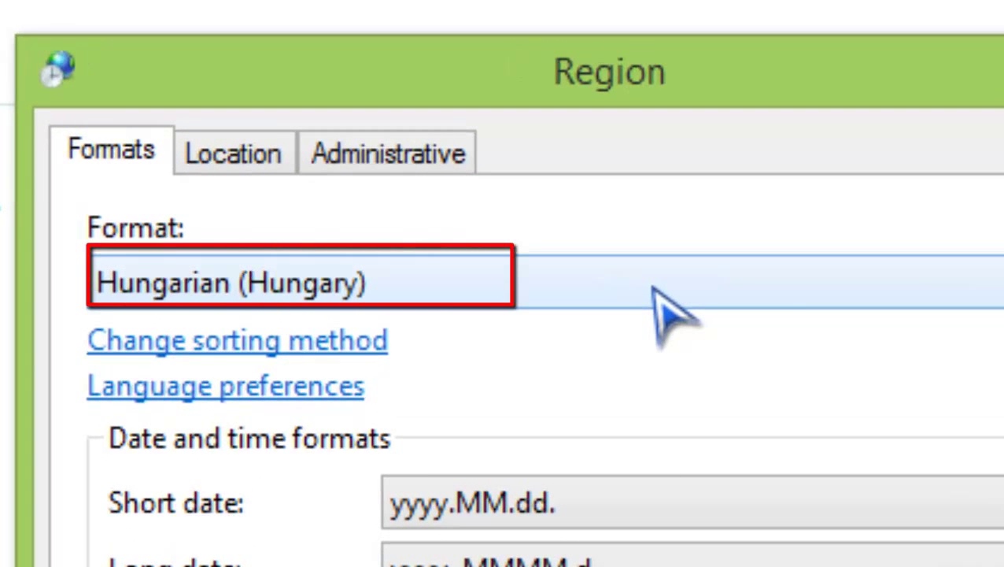
click(652, 285)
scroll(472, 425, up, 20)
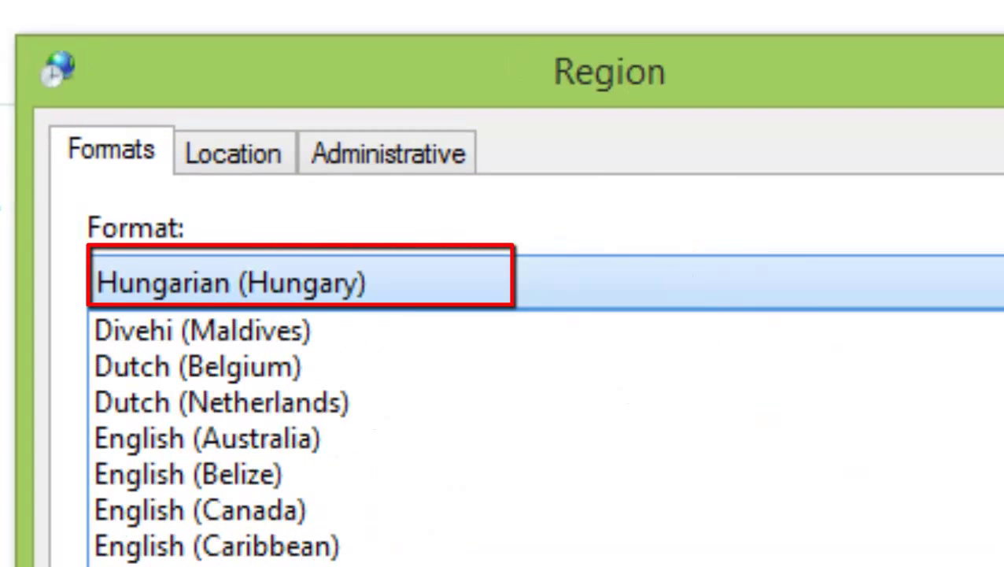
scroll(472, 425, up, 15)
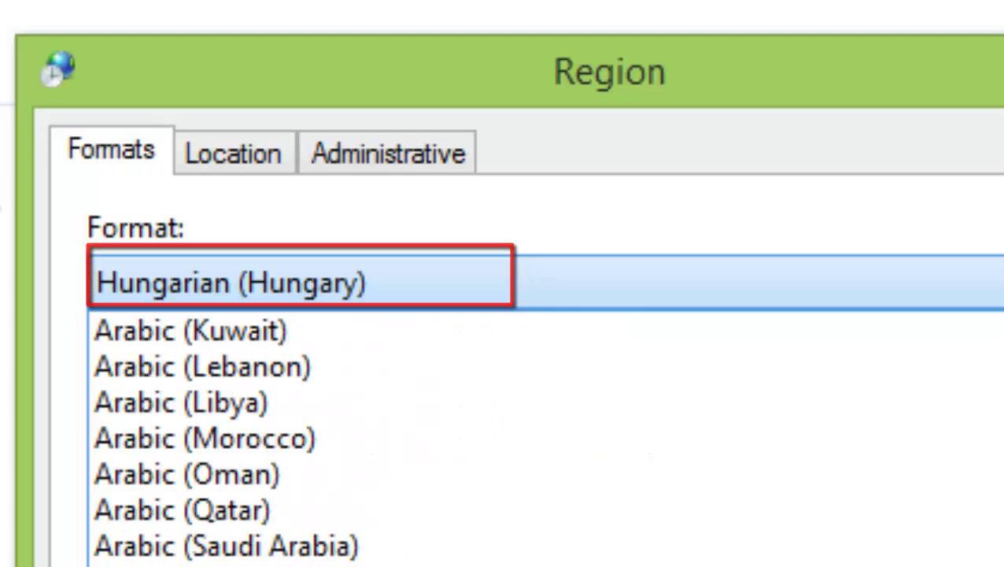
scroll(550, 542, up, 2)
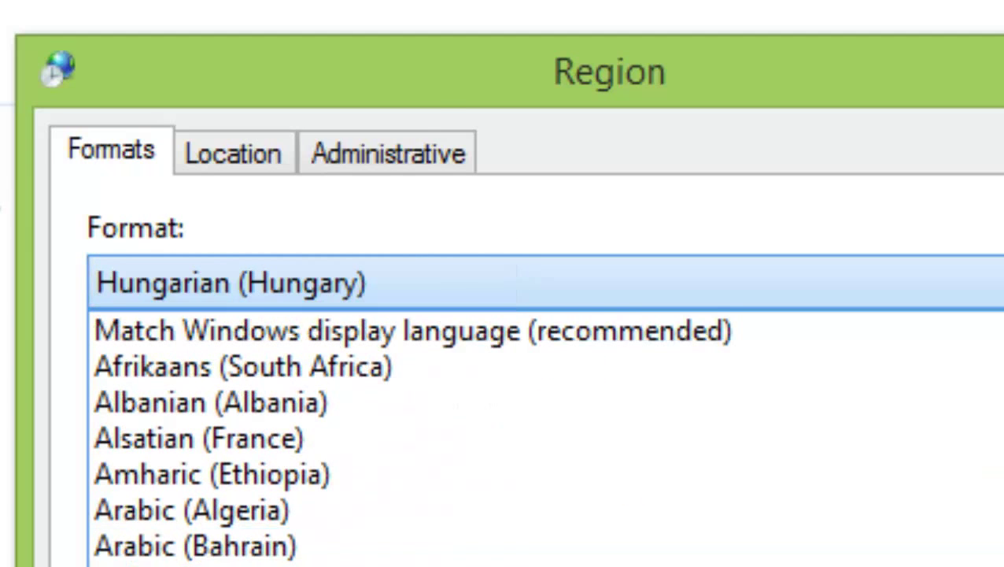
click(523, 189)
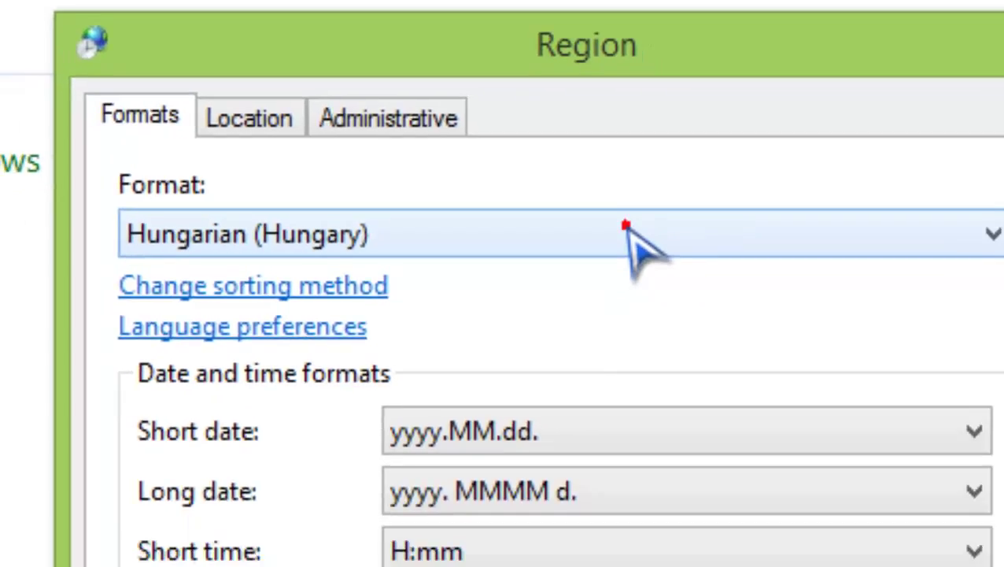
Change the regional format to Arabic (Bahrain) from the list of formats.
click(657, 287)
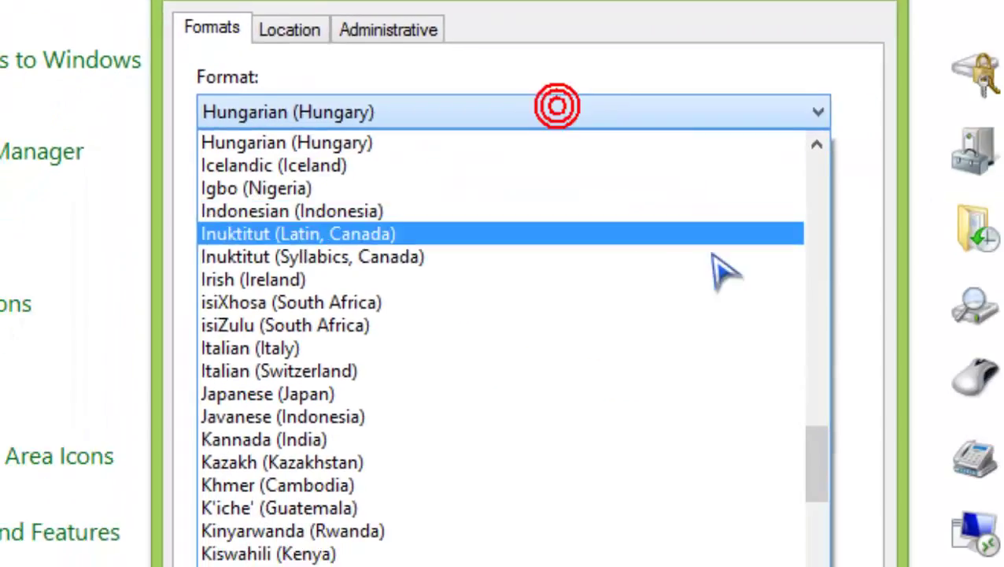
drag(716, 303, 713, 95)
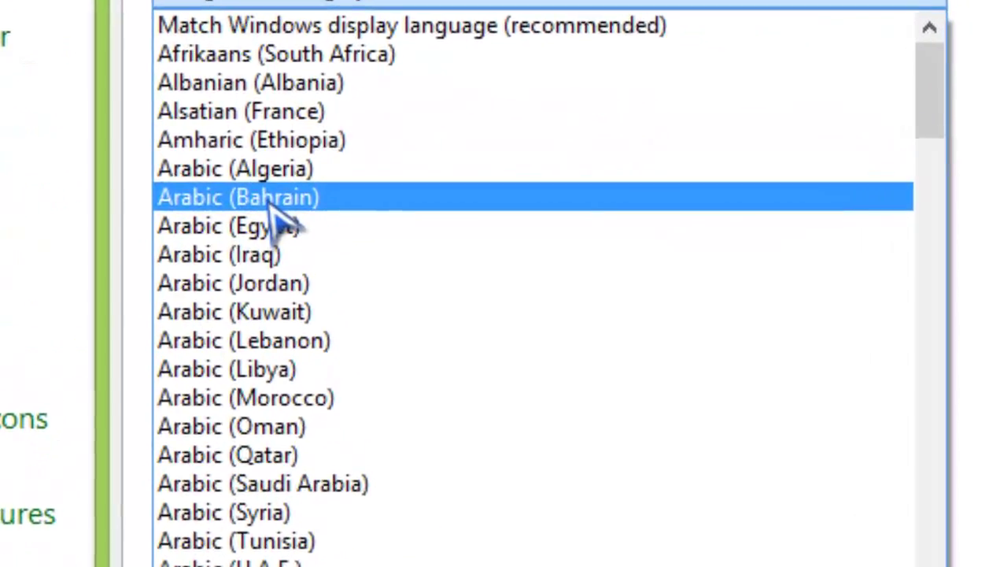
click(268, 170)
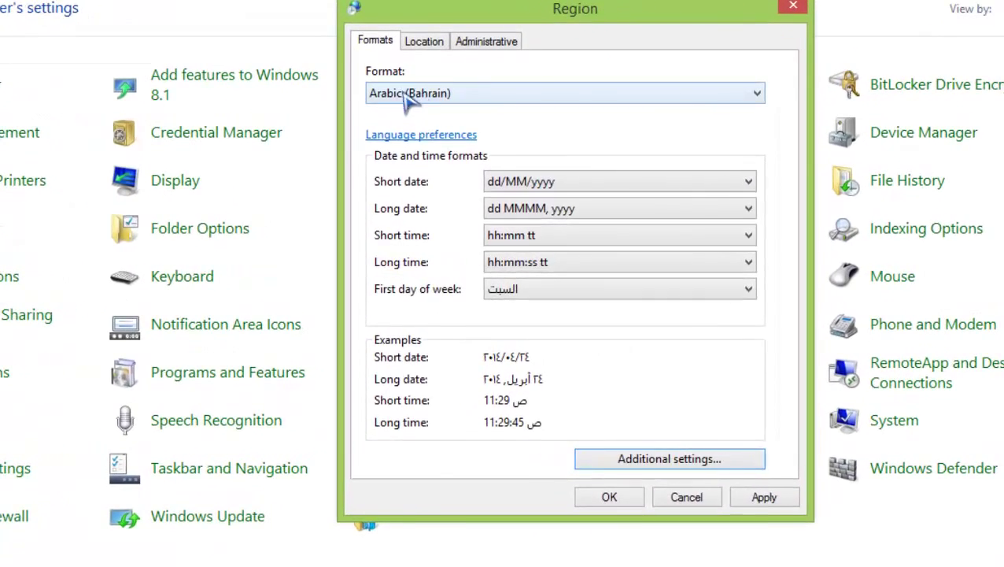
click(409, 101)
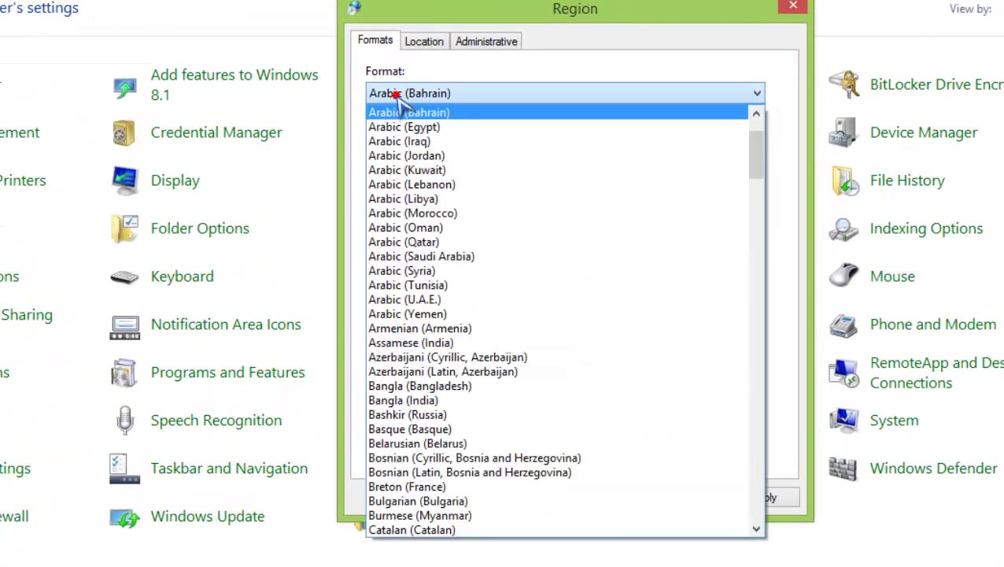
scroll(555, 206, up, 2)
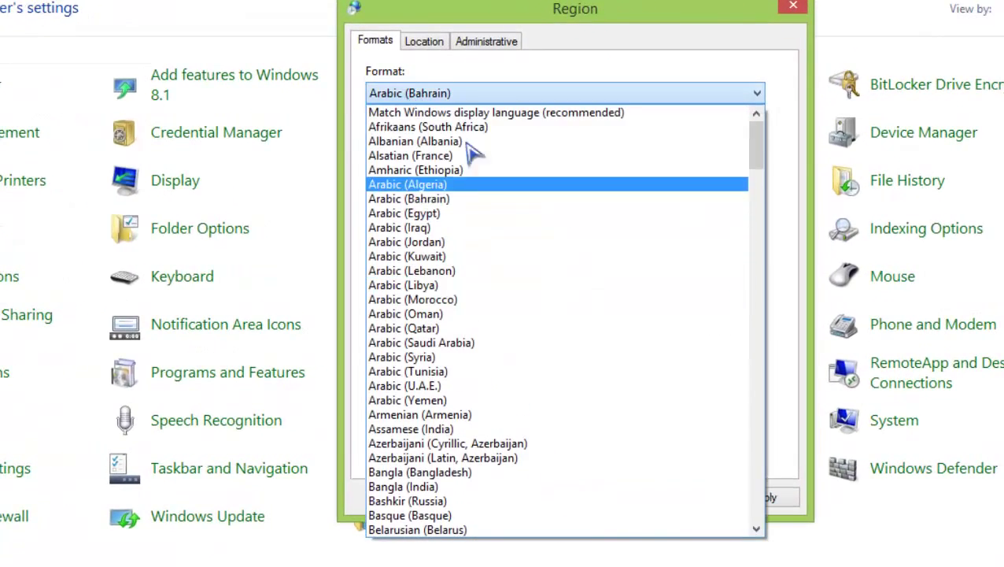
click(486, 93)
Set the home location to Tuvalu and check it against the chosen regional format.
click(425, 41)
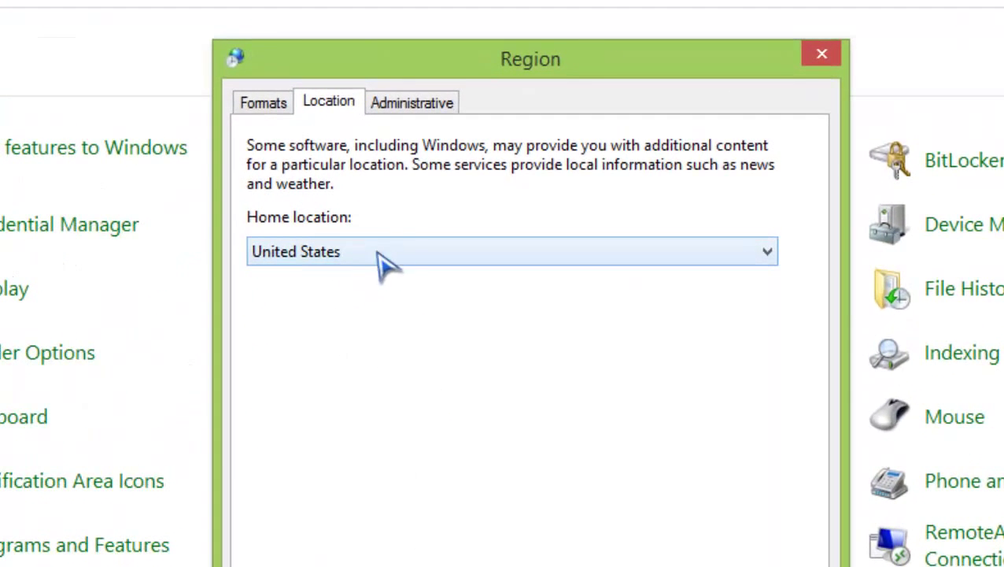
click(291, 251)
click(369, 381)
click(264, 103)
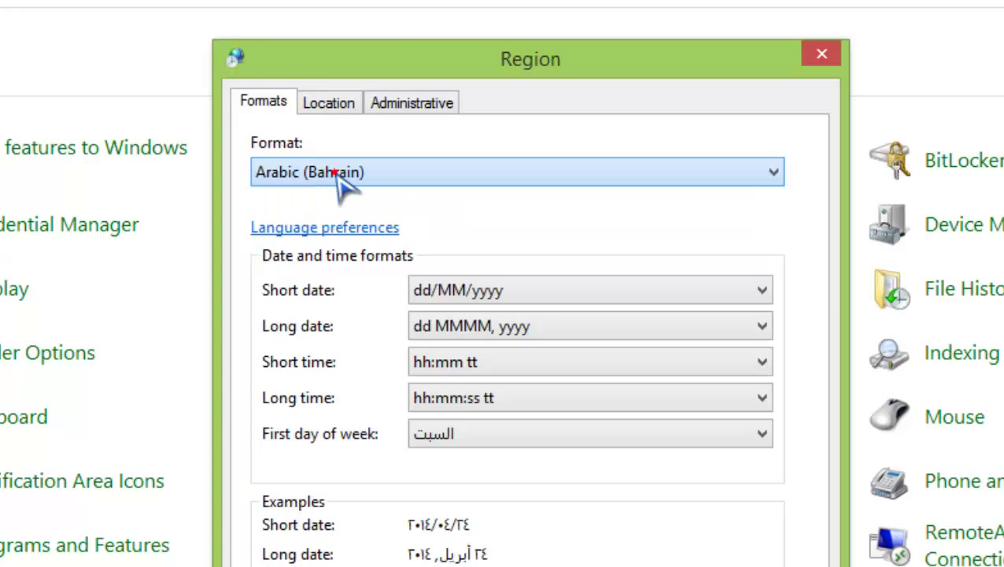
click(326, 110)
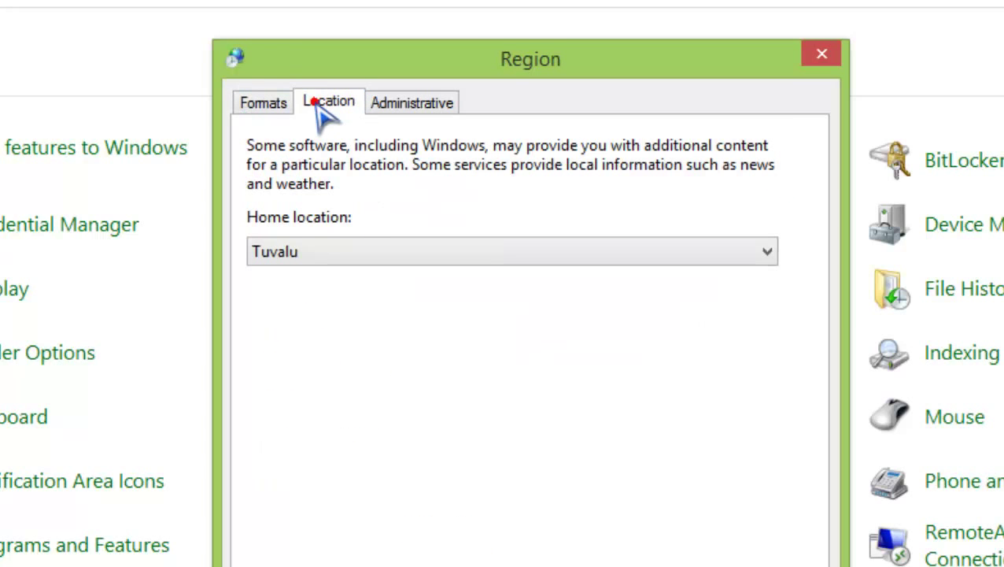
Set the home location to Bahrain to match the Arabic (Bahrain) regional format.
click(385, 255)
drag(751, 564, 751, 325)
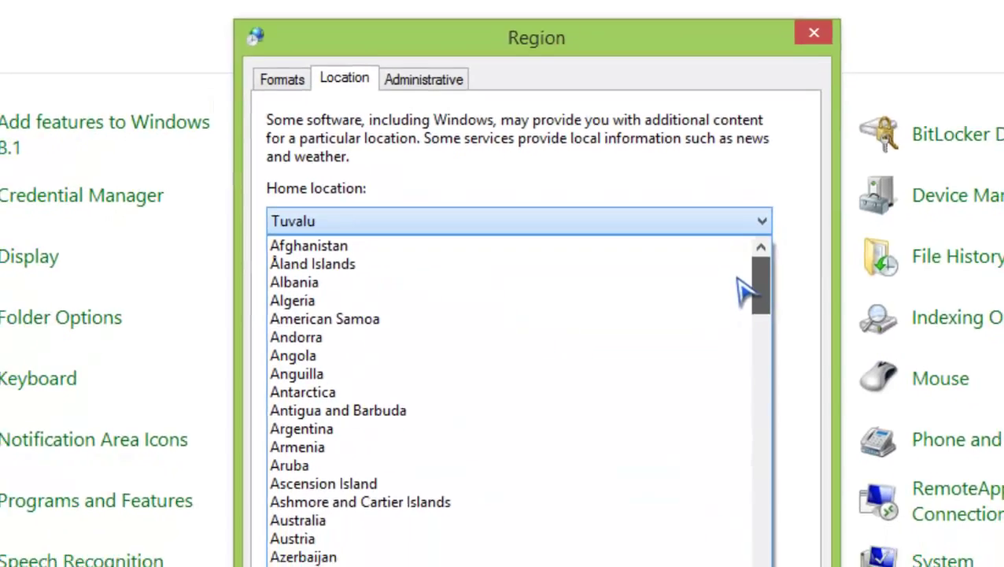
drag(744, 289, 744, 296)
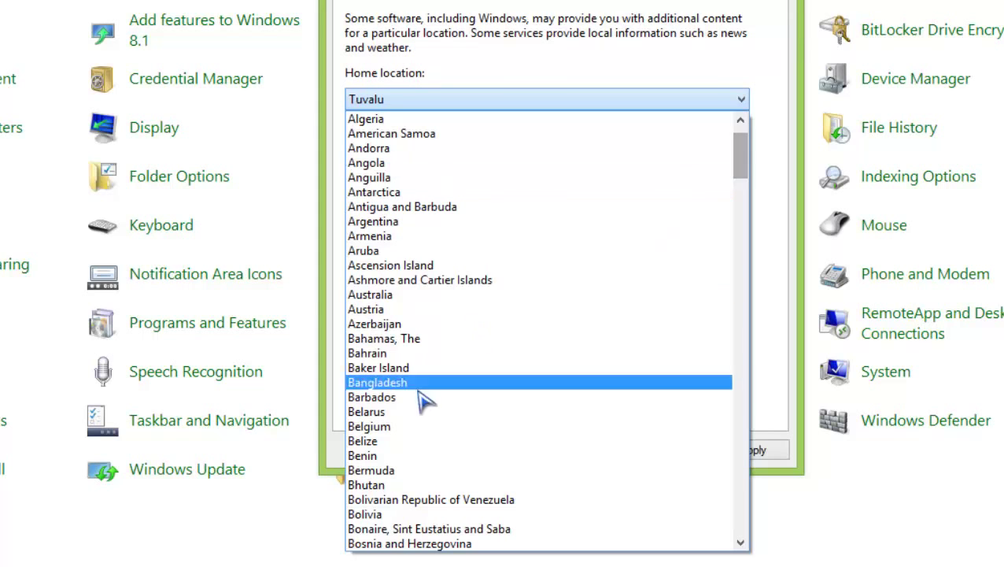
click(380, 358)
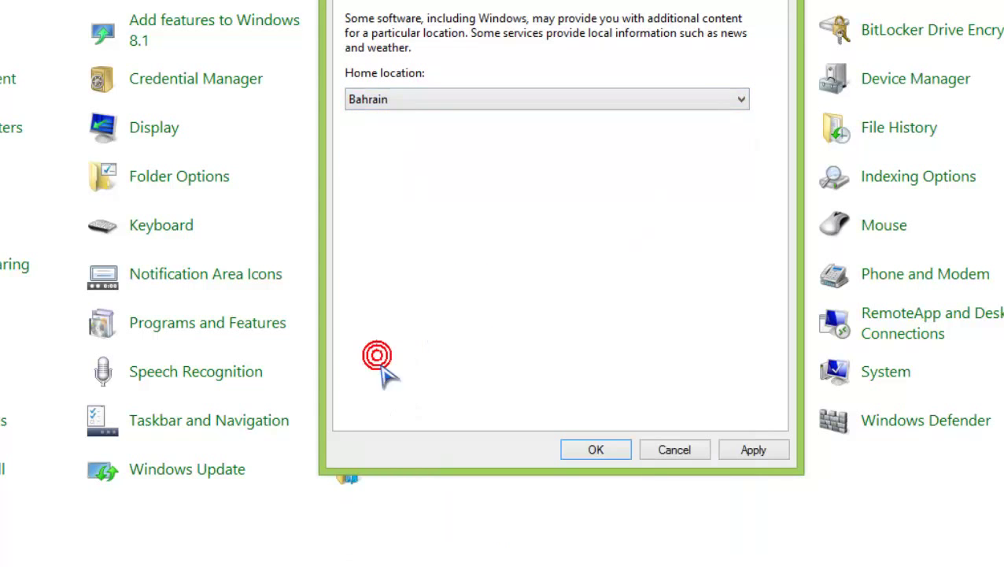
Open the system locale settings for non-Unicode programs, applying the pending region and language changes first.
click(450, 57)
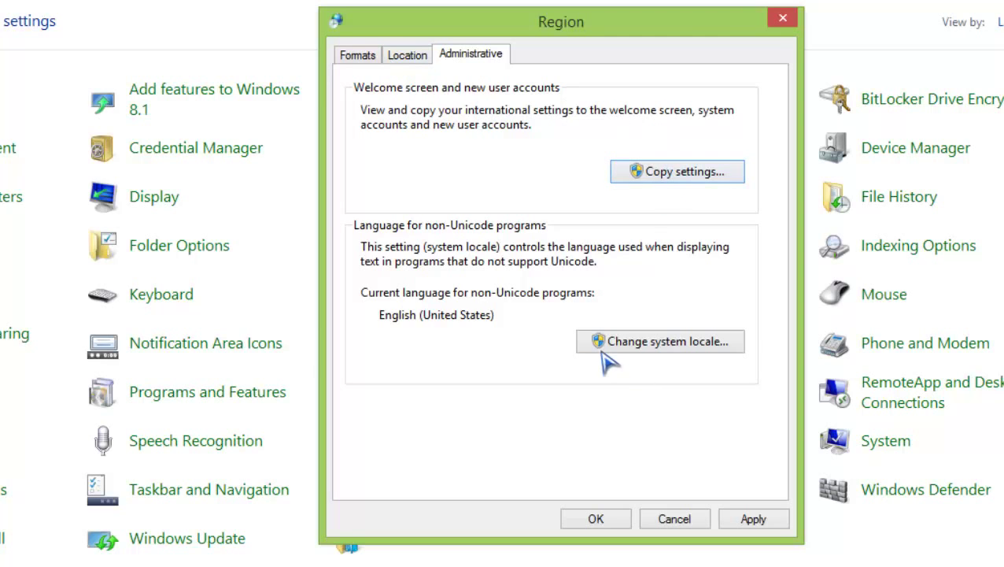
click(675, 345)
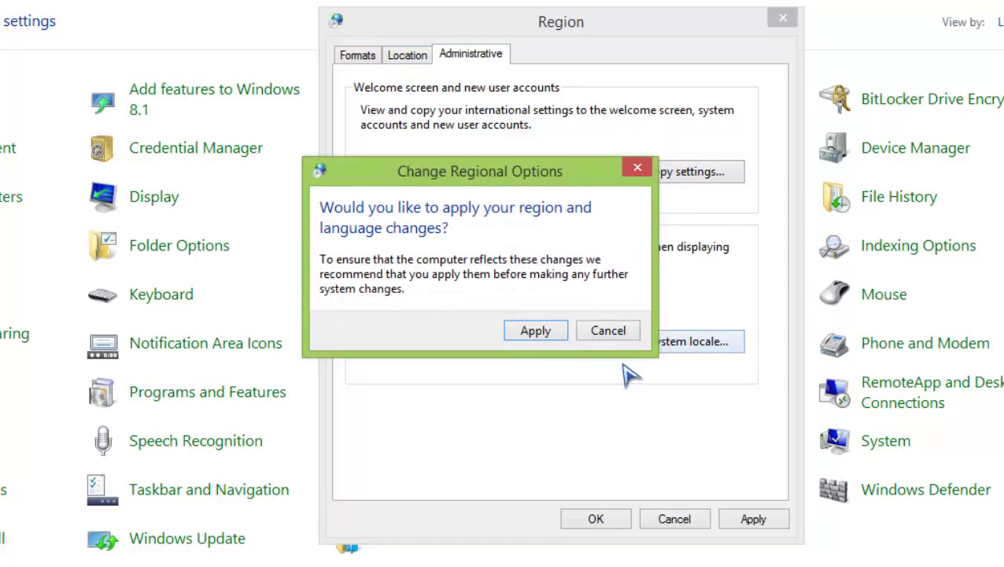
drag(488, 183, 594, 140)
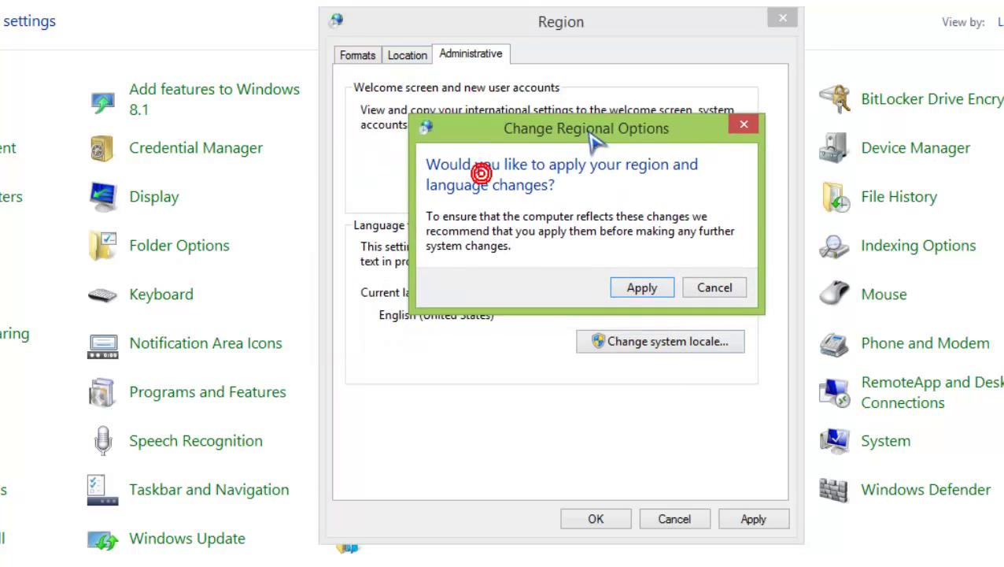
click(641, 288)
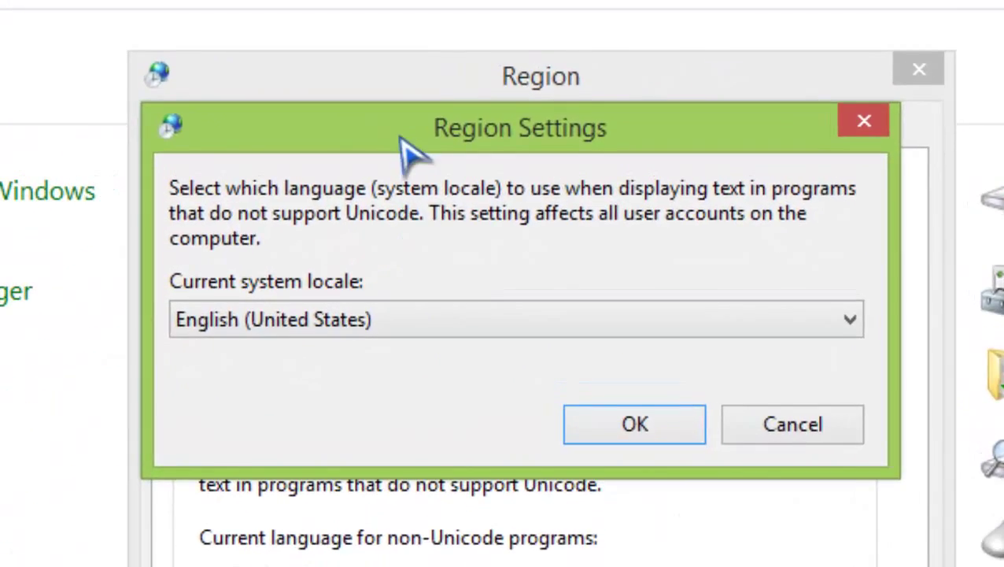
Set the system locale to Arabic (Bahrain) and restart Windows for the change to take effect.
drag(400, 138, 449, 224)
click(456, 399)
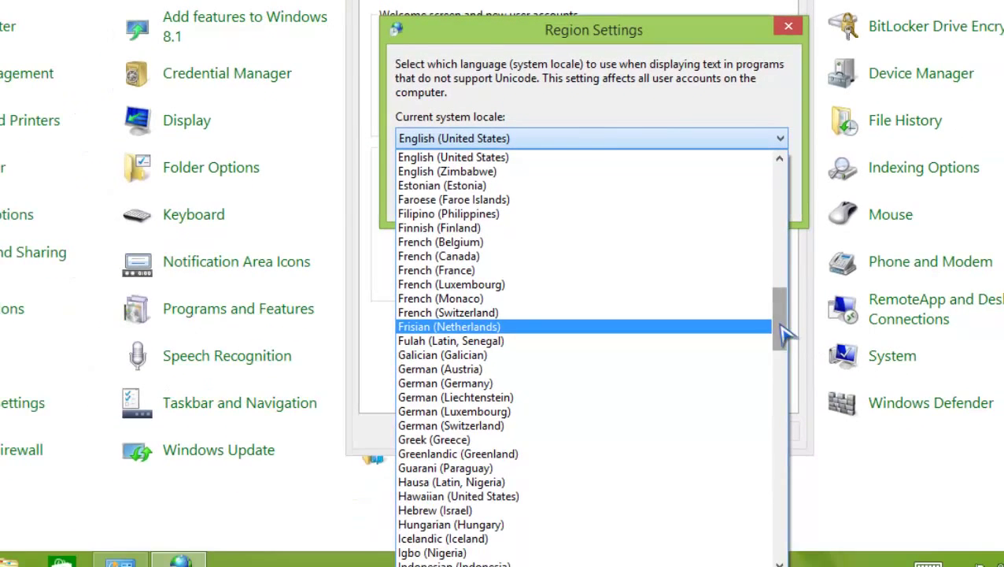
drag(853, 566, 856, 399)
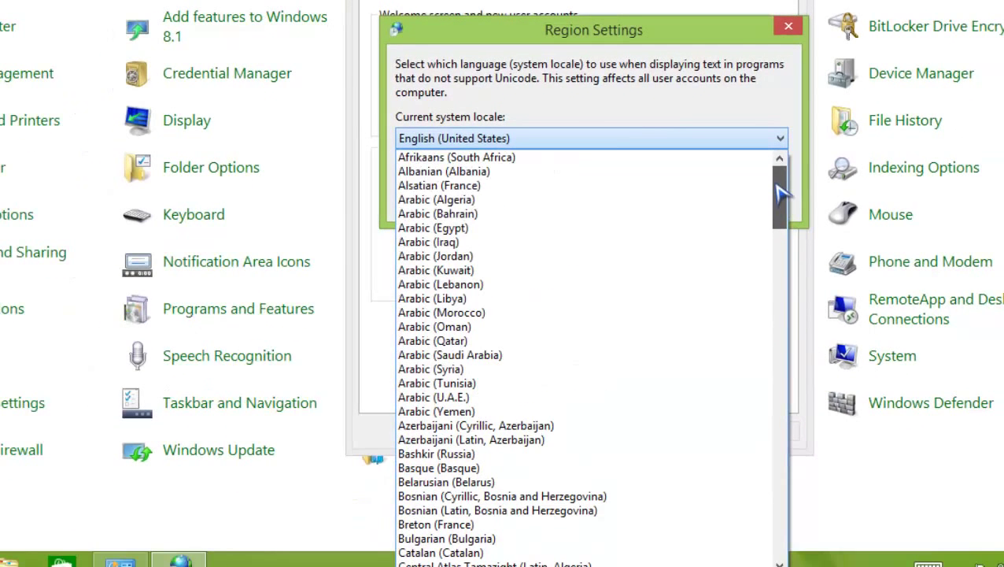
click(484, 217)
click(670, 197)
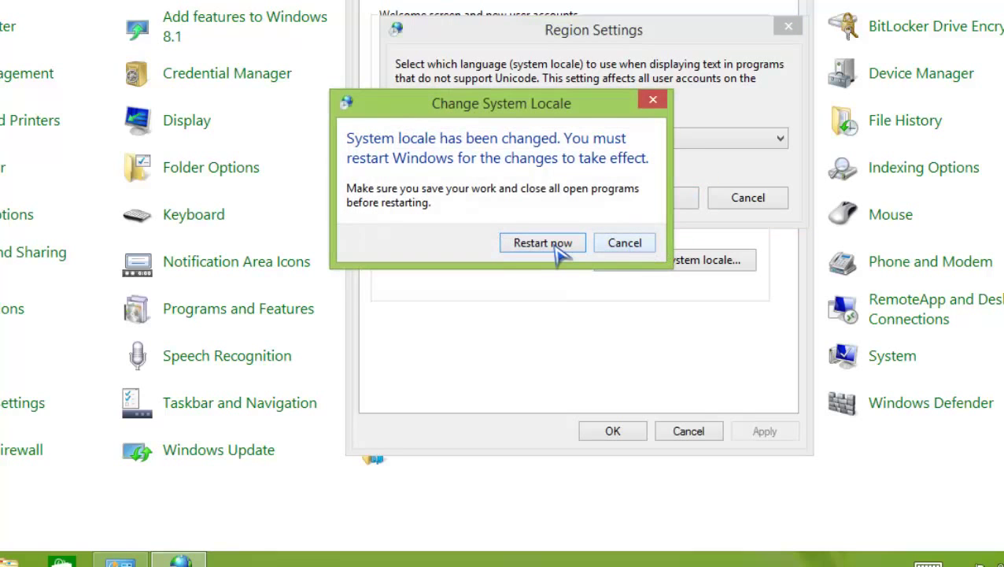
click(549, 244)
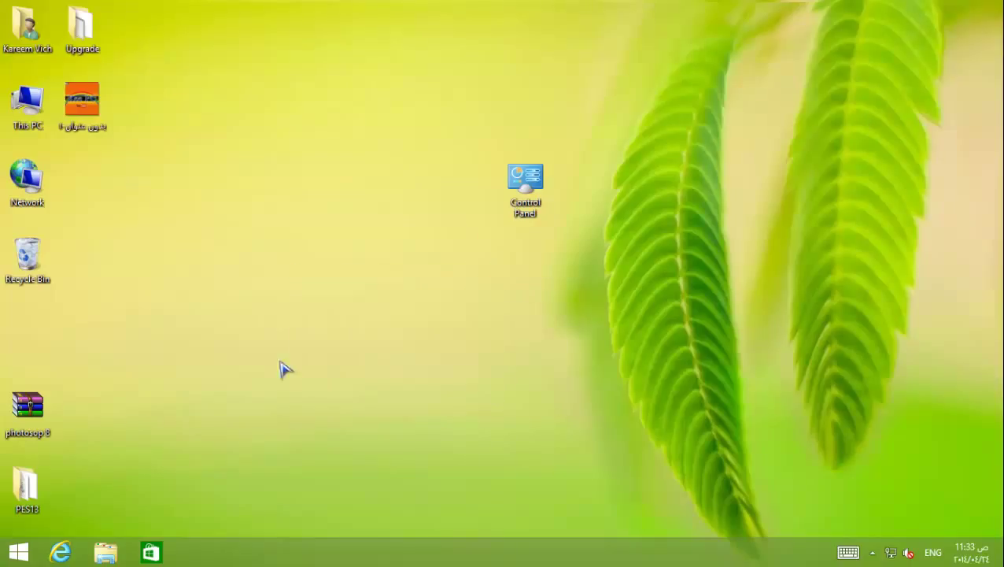
Create a new text document on the desktop, keeping its default name, and open it in Notepad.
right_click(111, 193)
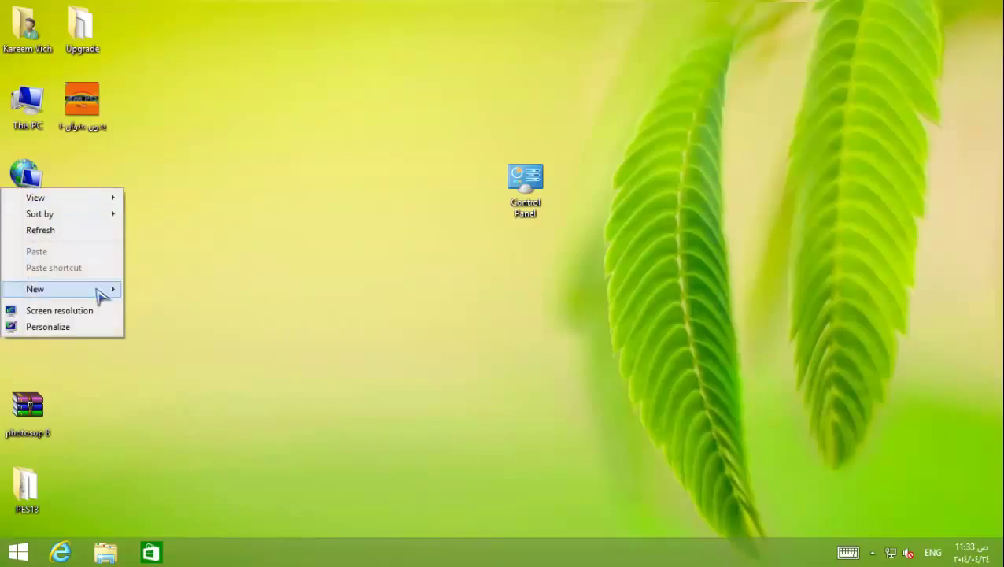
mouse_move(105, 290)
click(166, 408)
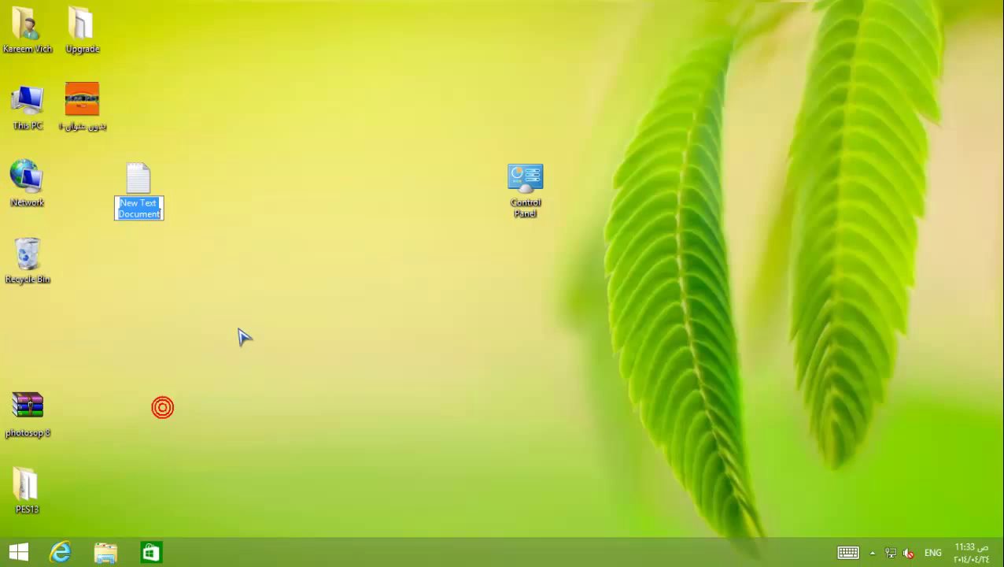
click(141, 185)
double_click(142, 185)
Enter the text "بسم الله الرحمن الرحيم" in the new document and close it, saving the changes.
click(338, 201)
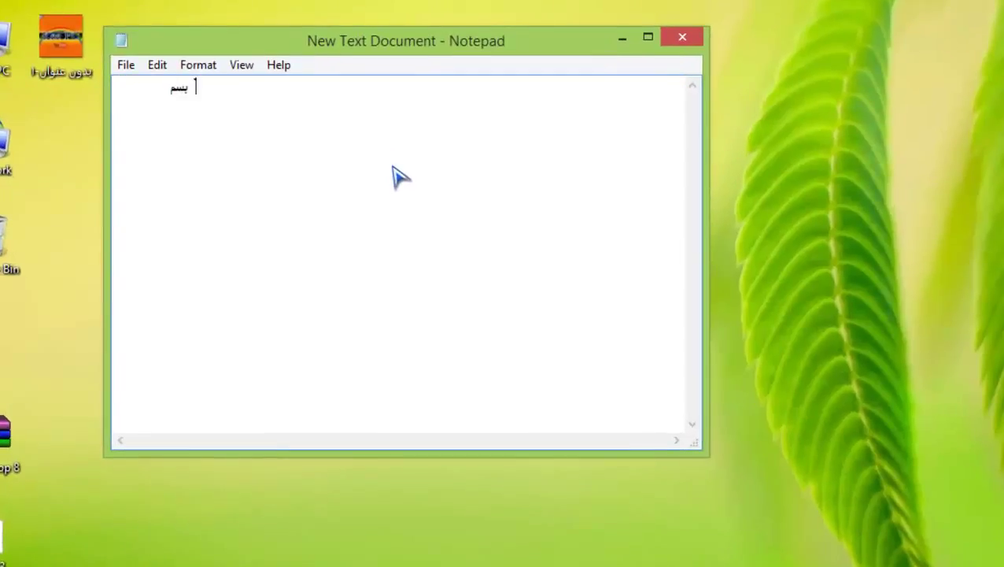
text(من الرحيم)
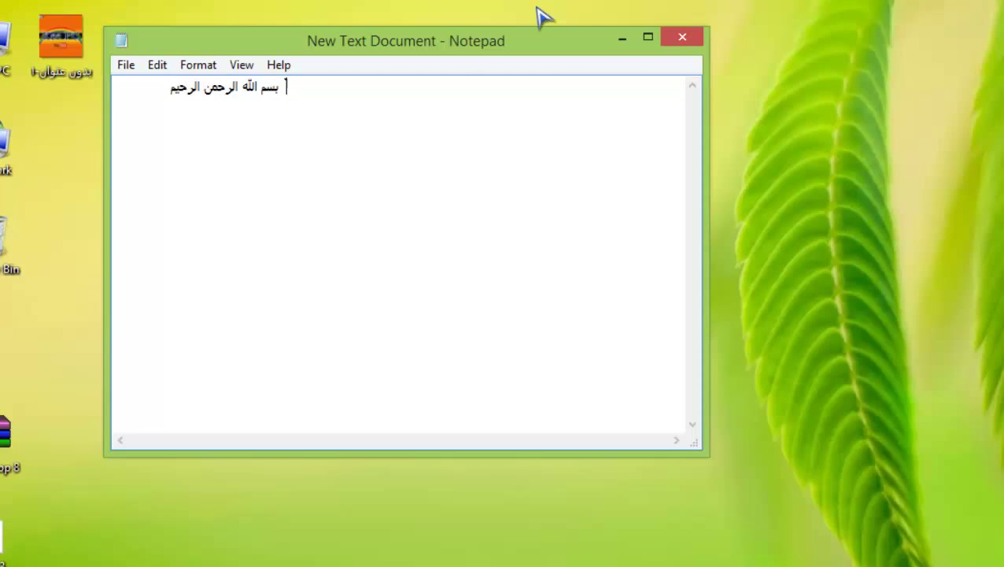
click(679, 39)
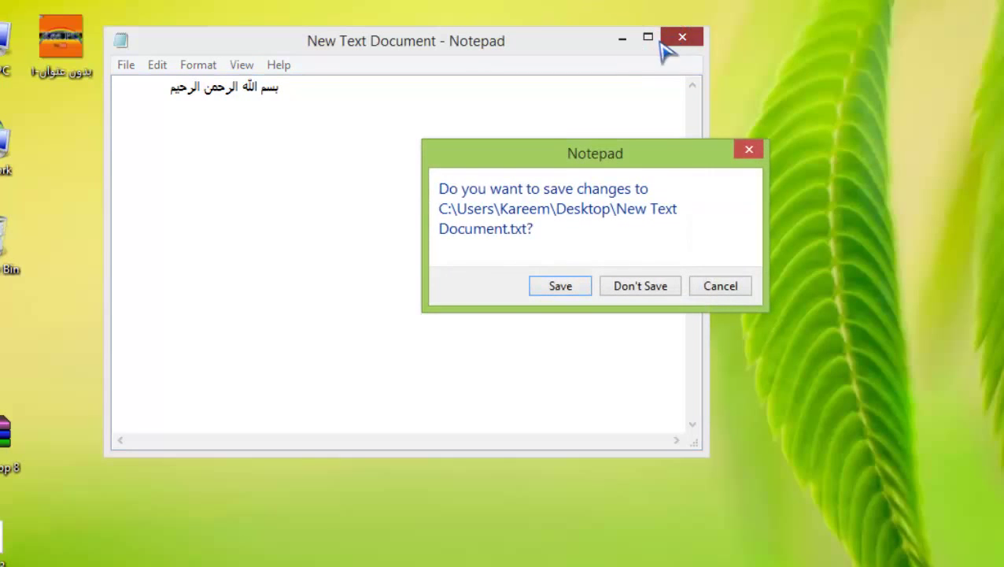
click(554, 285)
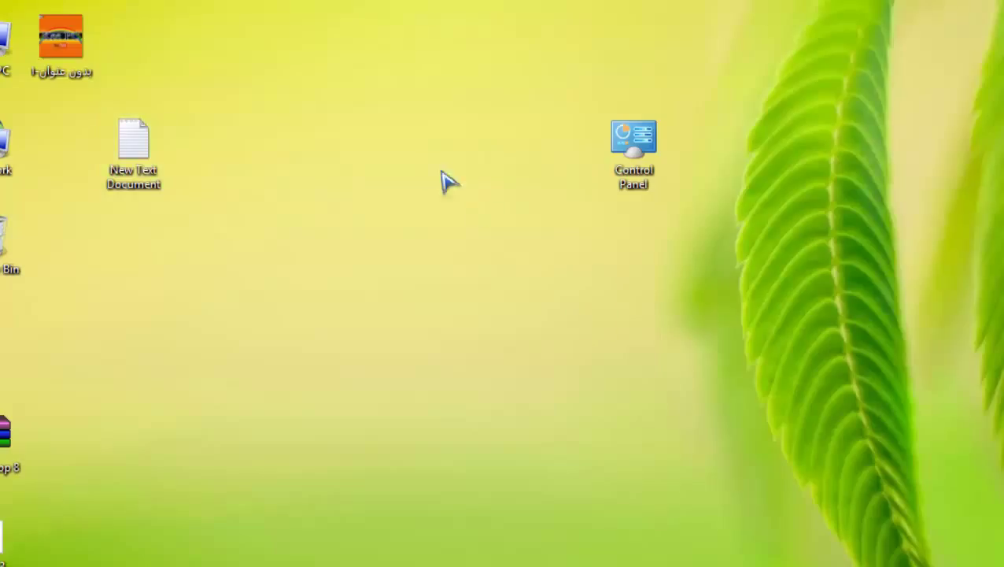
Move the text document into the desktop's second icon column, and reopen it to check its saved Arabic text before closing it.
drag(139, 168, 66, 168)
click(189, 166)
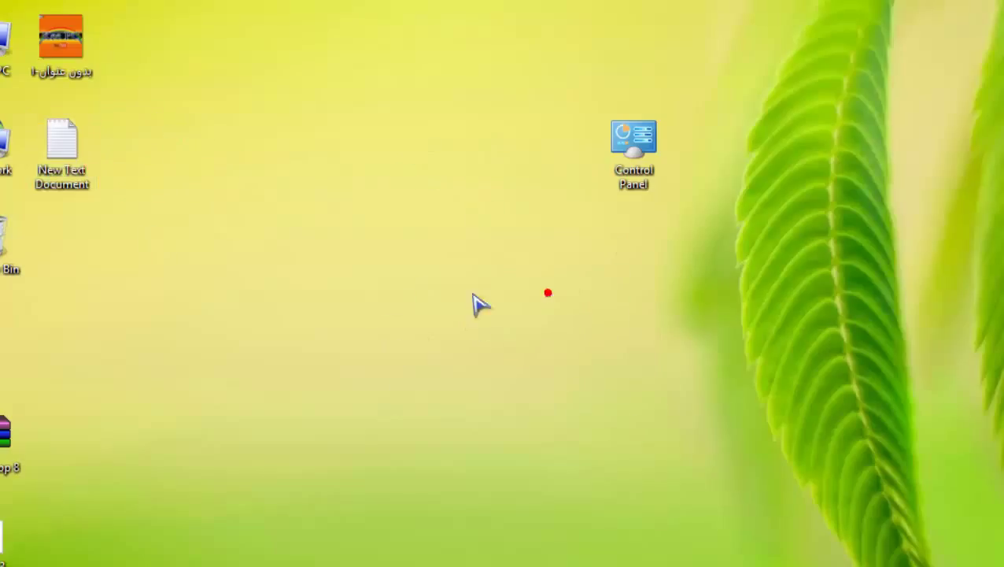
double_click(71, 166)
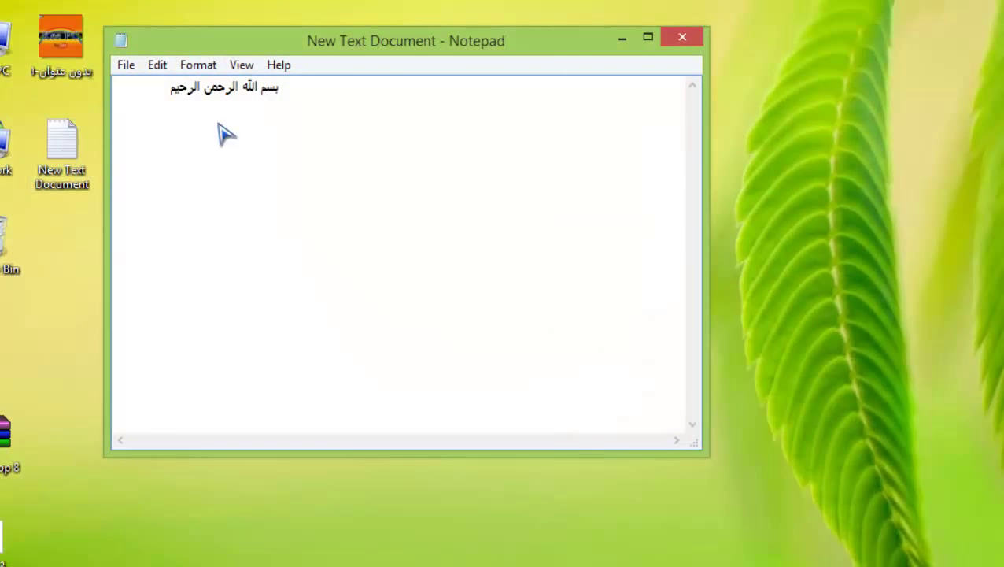
drag(287, 87, 161, 101)
click(280, 175)
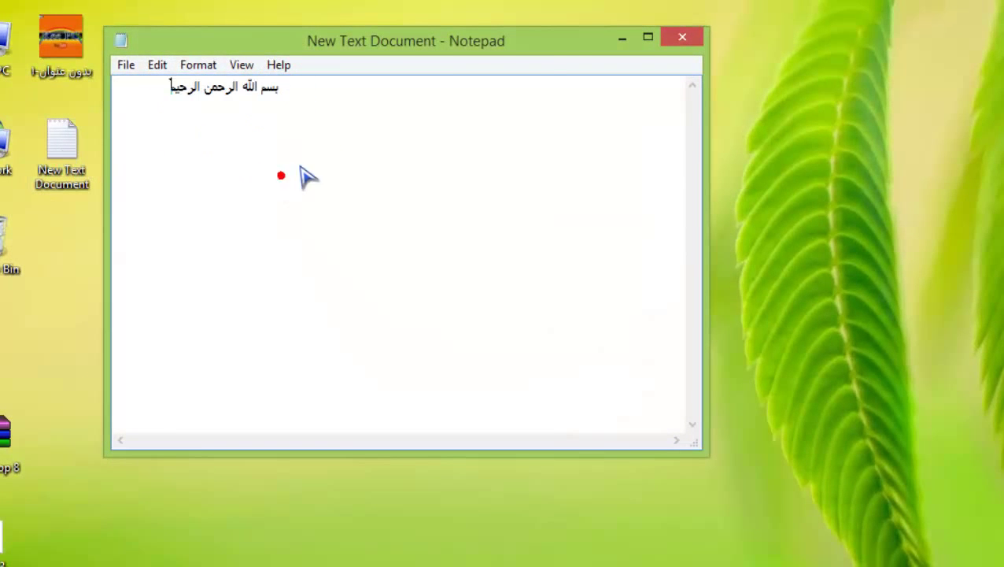
click(682, 37)
Move the Control Panel icon into the free slot below the Recycle Bin on the desktop.
click(562, 229)
drag(557, 252, 201, 325)
click(203, 325)
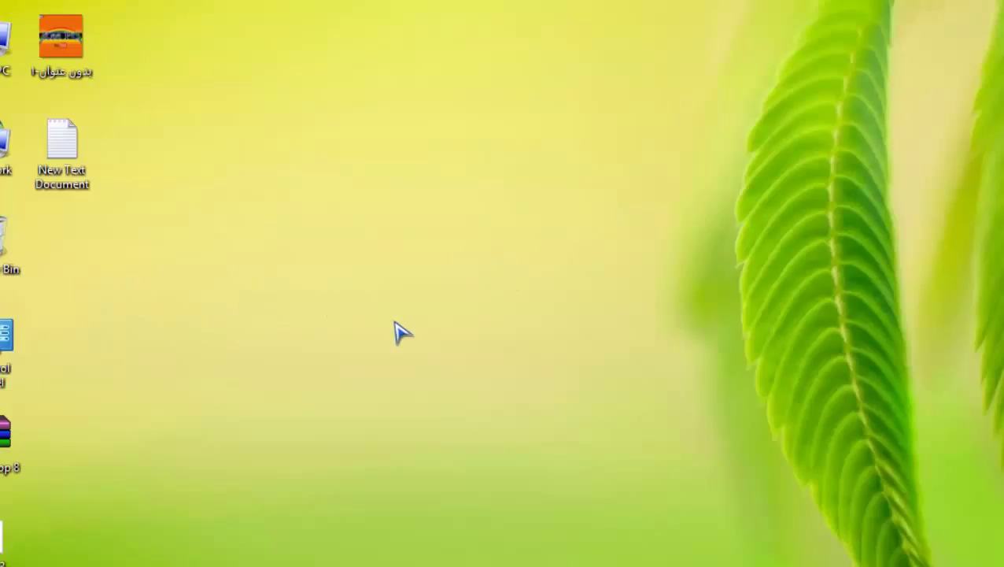